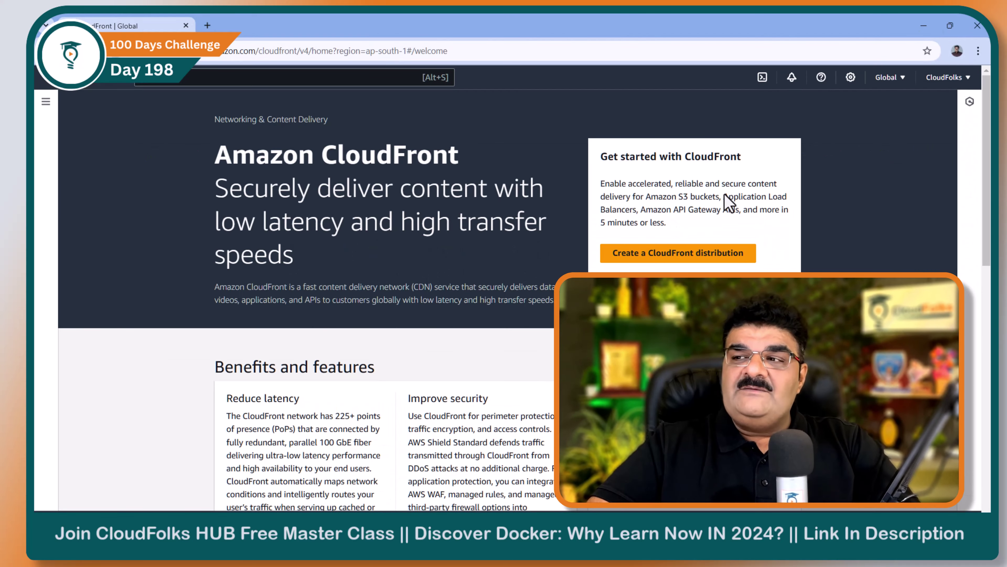
Start creating a CloudFront distribution and choose not to enable security protections for the Web Application Firewall.
left_click(662, 254)
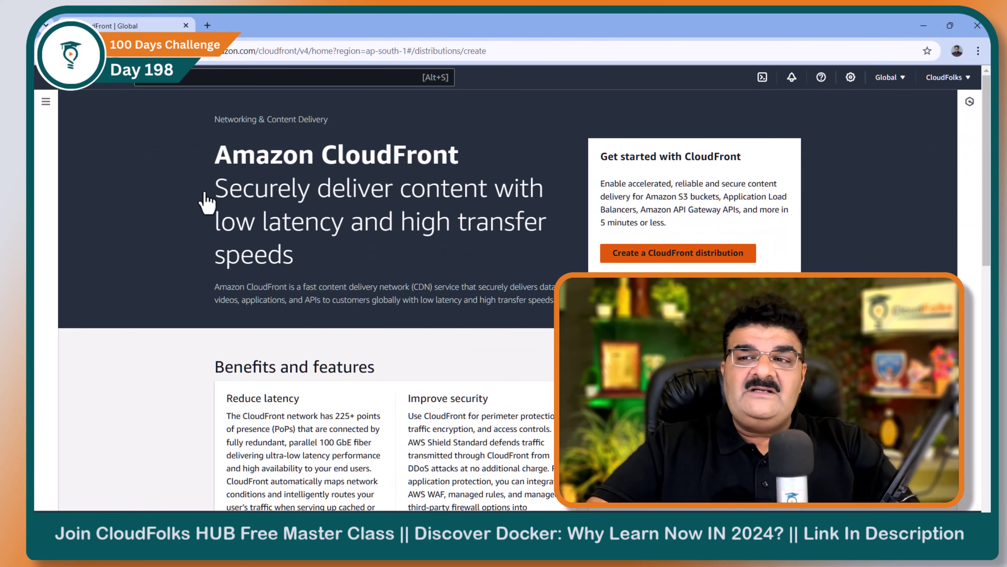
scroll(134, 198, "down", 4)
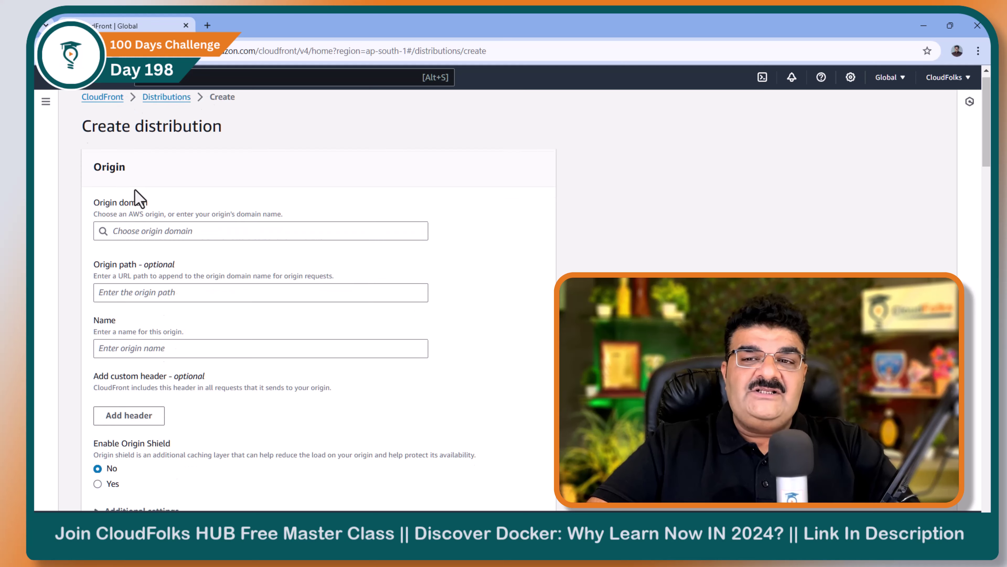
scroll(221, 280, "down", 4)
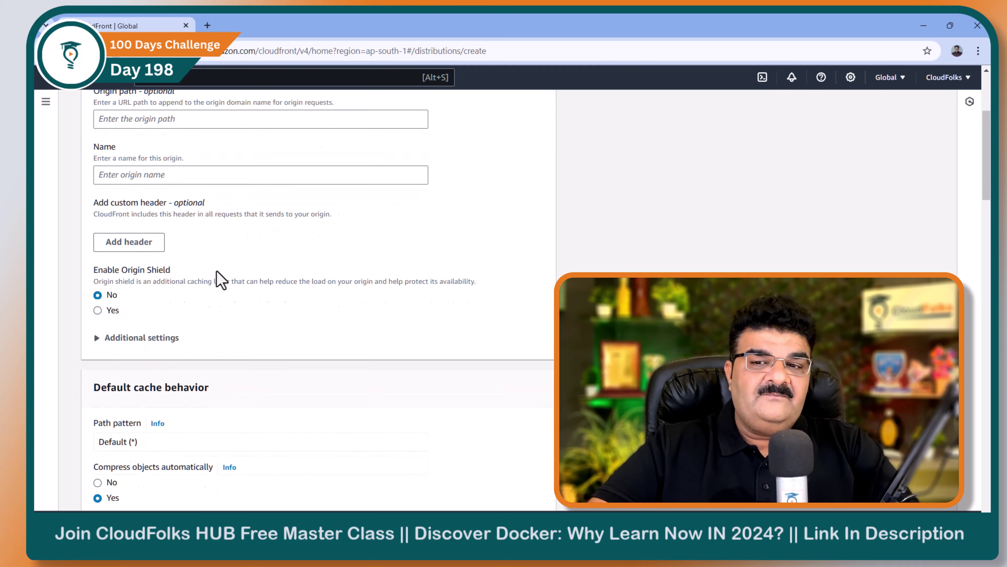
scroll(214, 275, "down", 8)
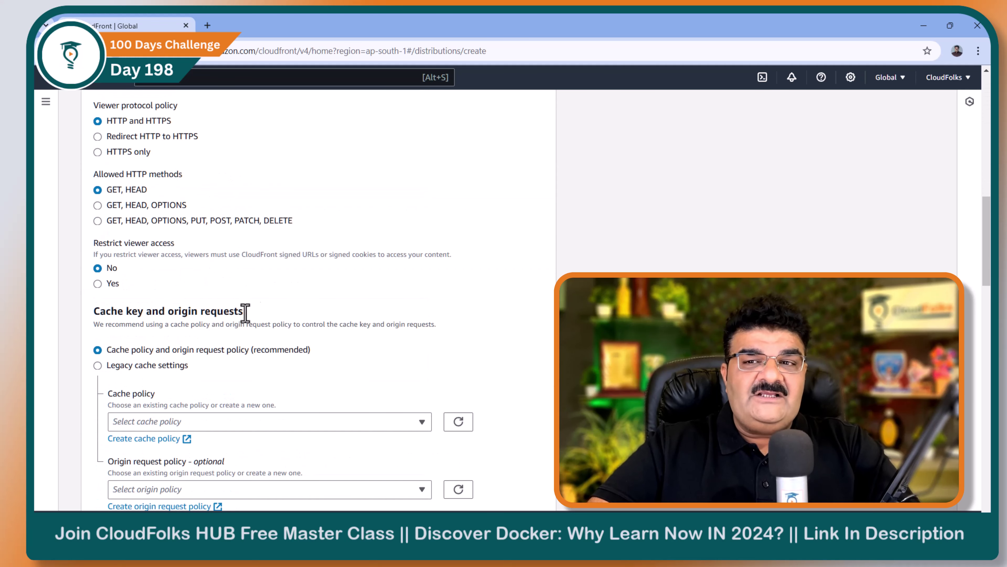
scroll(234, 365, "down", 8)
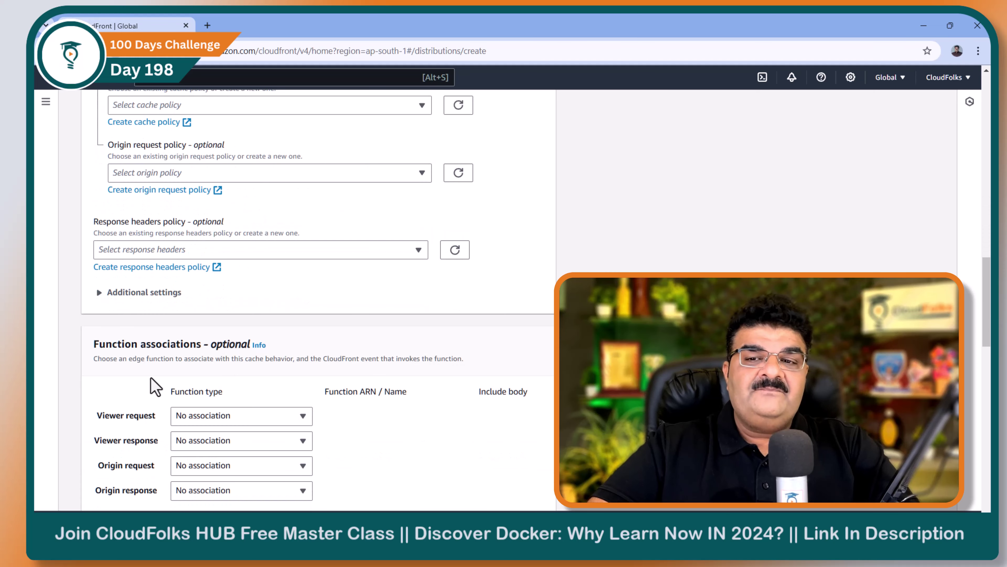
scroll(198, 359, "down", 4)
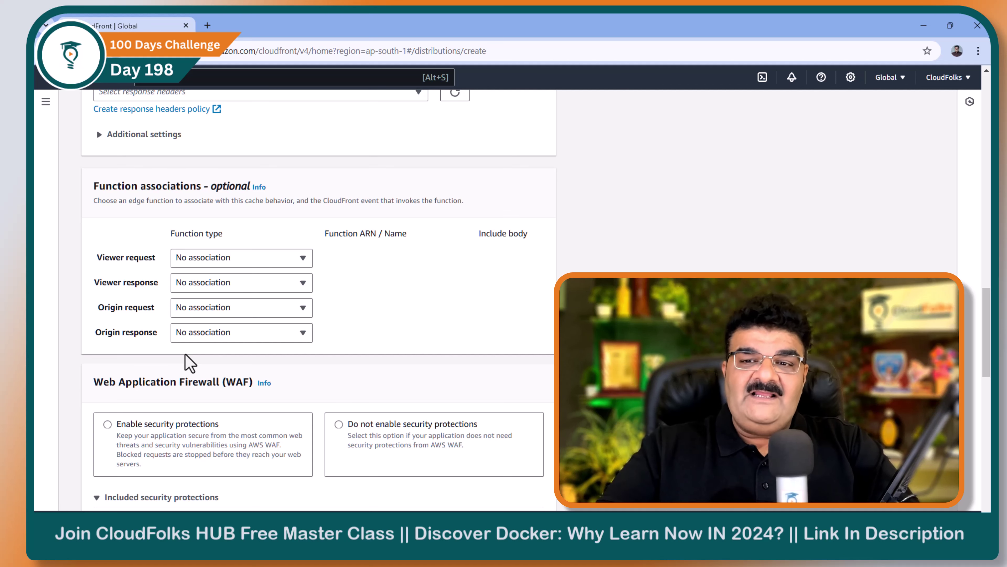
scroll(189, 362, "down", 3)
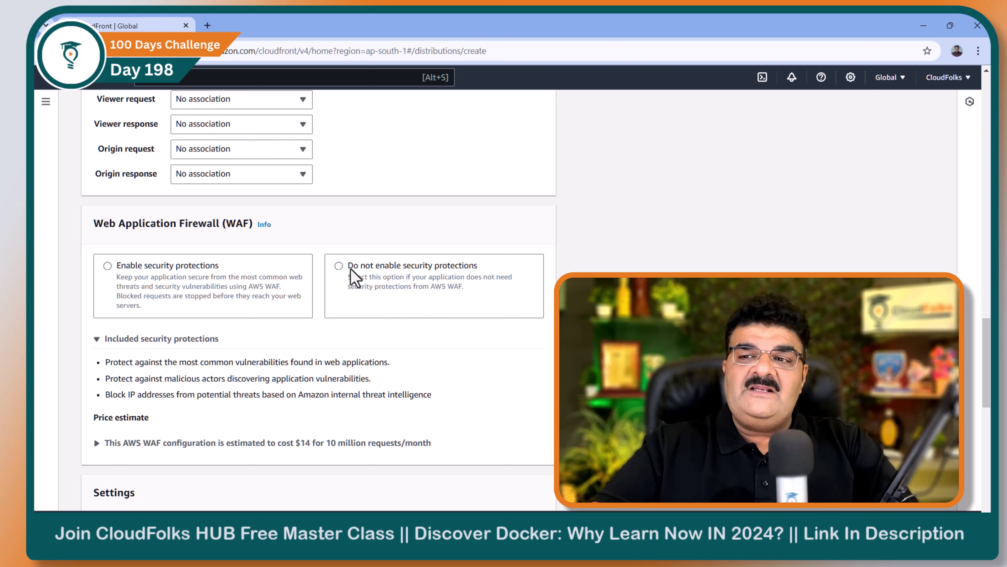
left_click(338, 266)
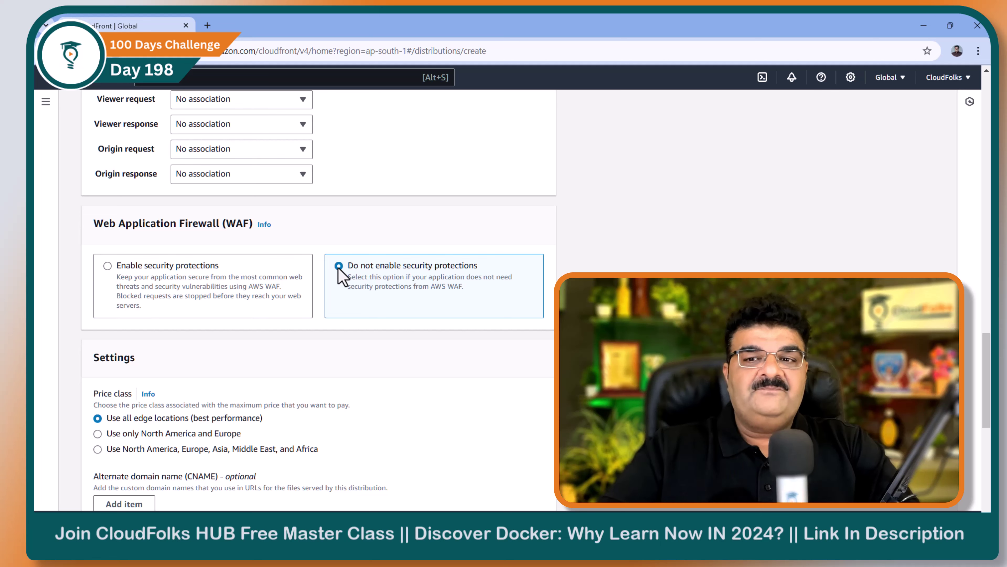
Review the distribution's remaining Settings options, and switch to the mind map to expand topic 1.
scroll(191, 281, "down", 4)
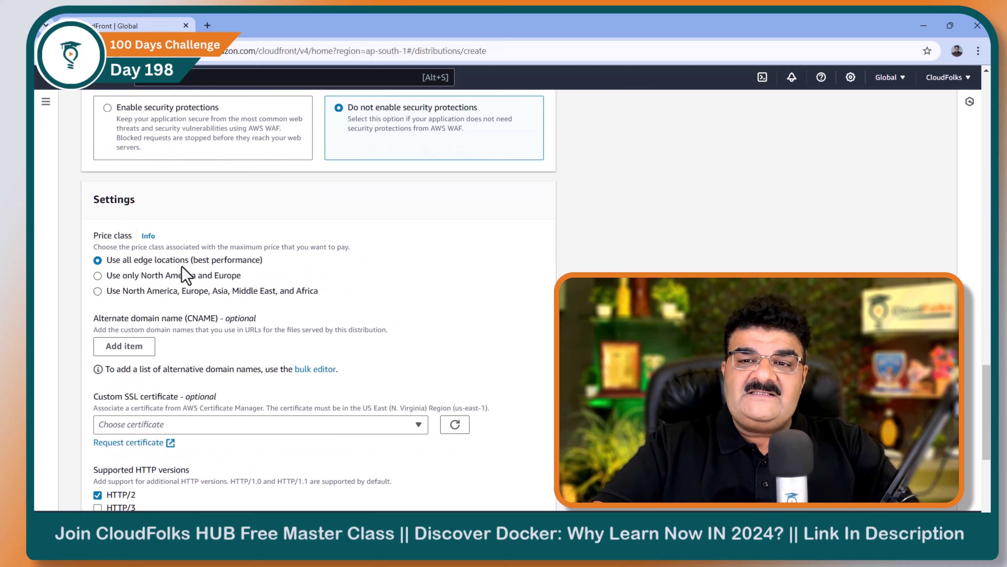
scroll(182, 274, "down", 4)
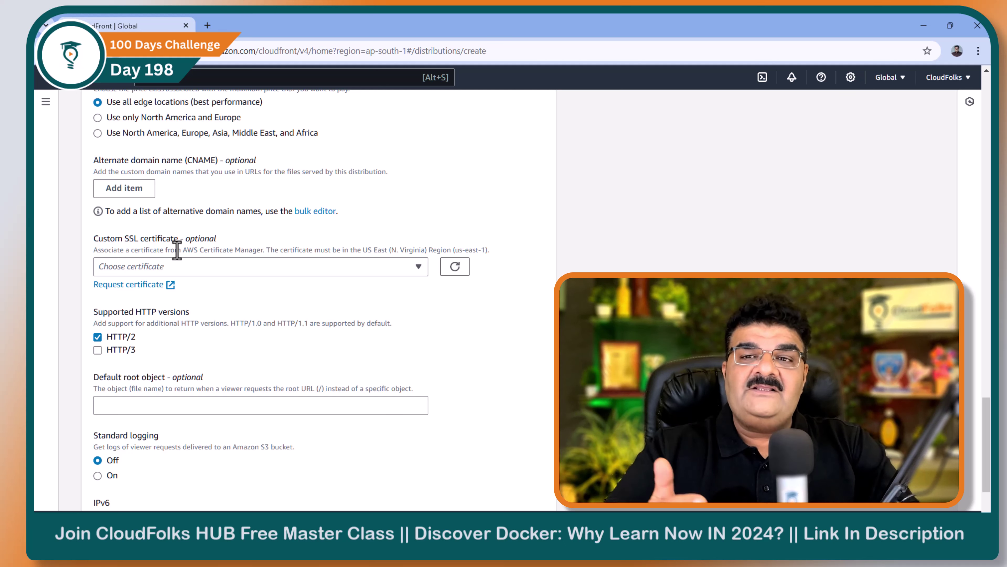
scroll(177, 250, "down", 3)
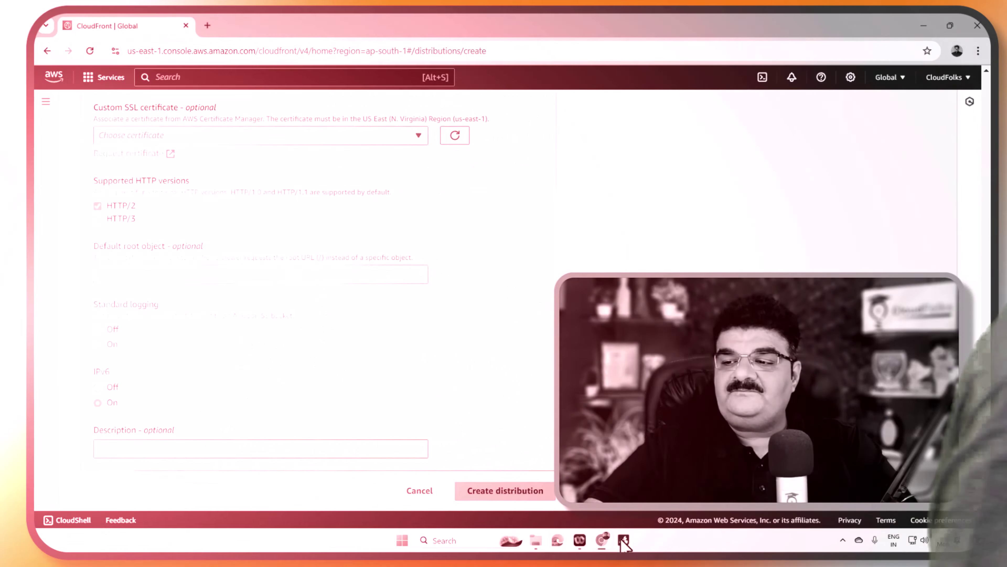
left_click(624, 540)
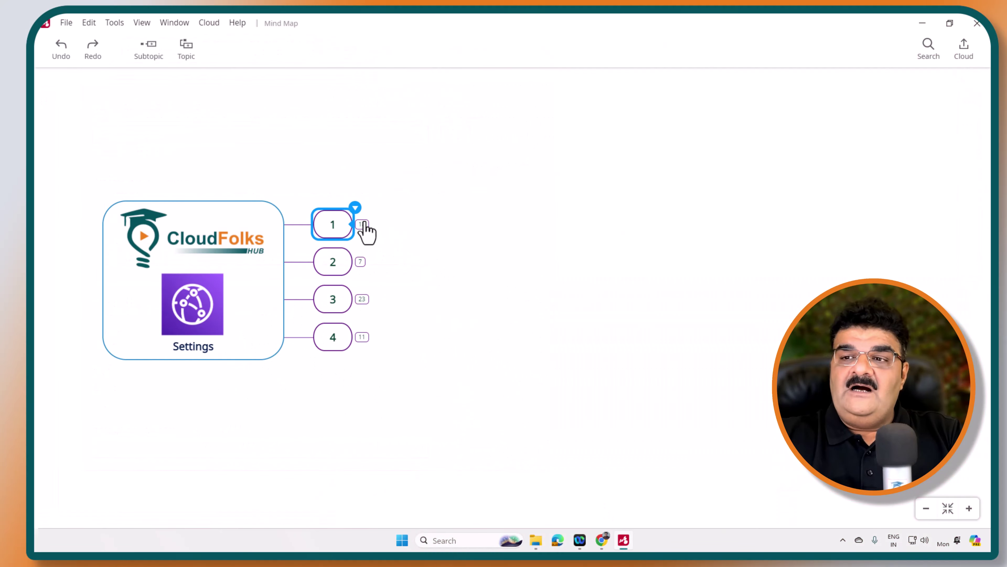
left_click(364, 225)
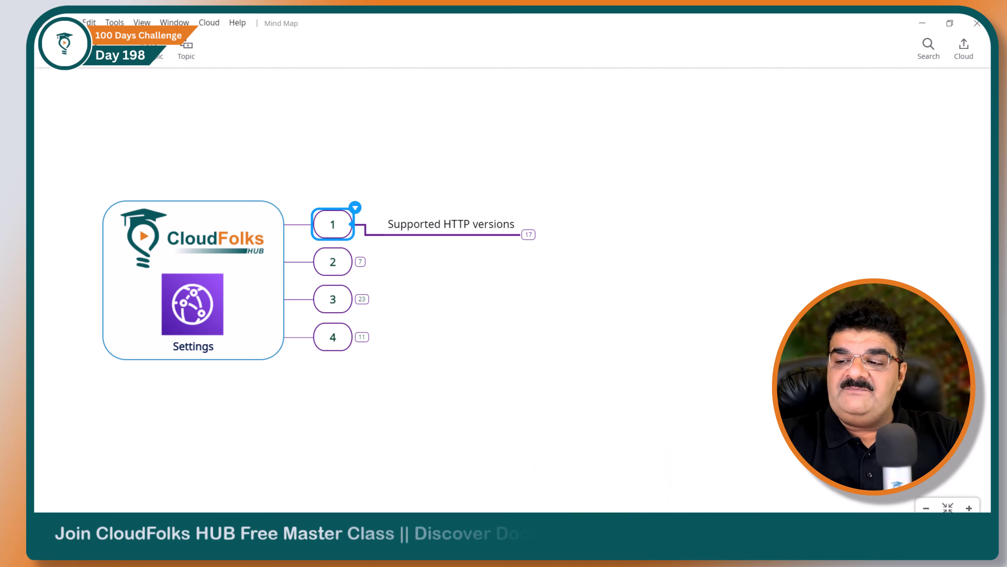
Switch back to the CloudFront console and try out the supported HTTP versions: enable HTTP/3, and clear both HTTP/2 and HTTP/3.
key("alt+Tab")
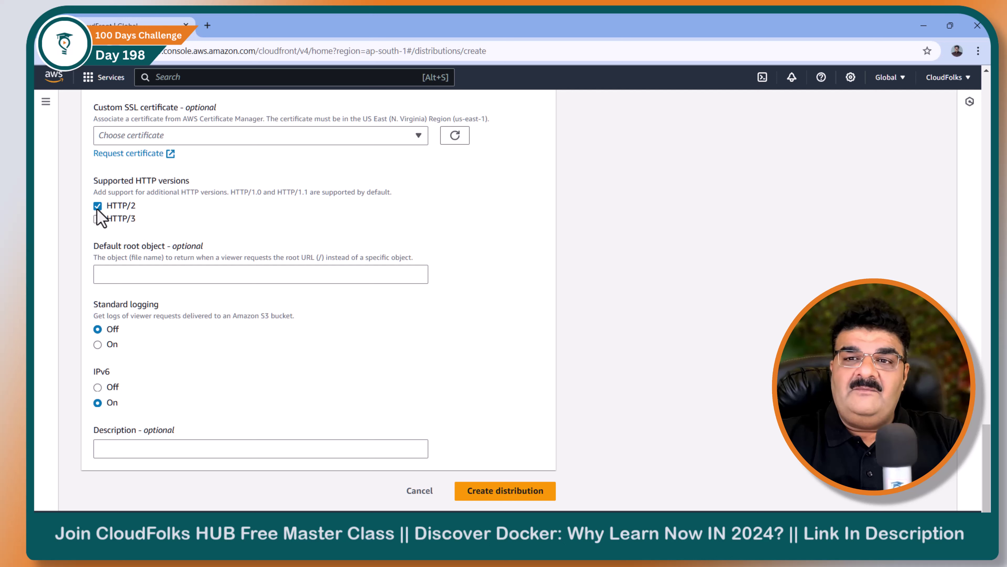
left_click(97, 219)
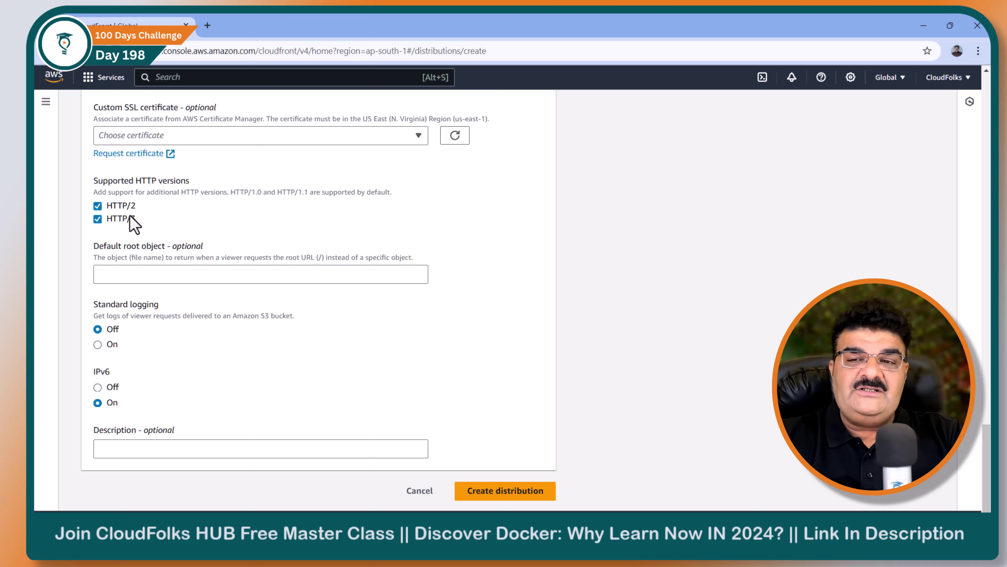
left_click(98, 206)
left_click(97, 218)
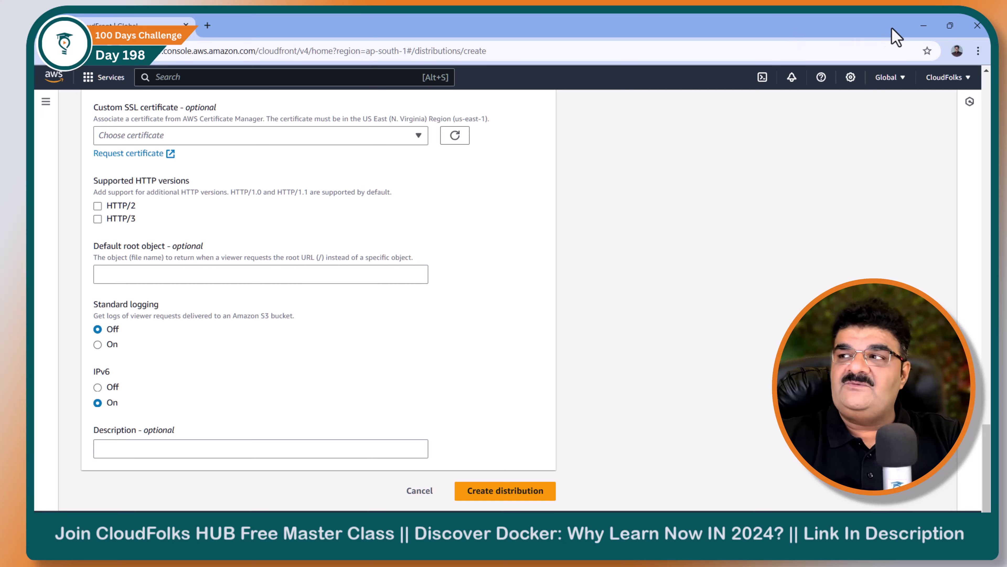
Return to the mind map and expand Supported HTTP versions and its point 1 for reading.
left_click(923, 25)
left_click(529, 234)
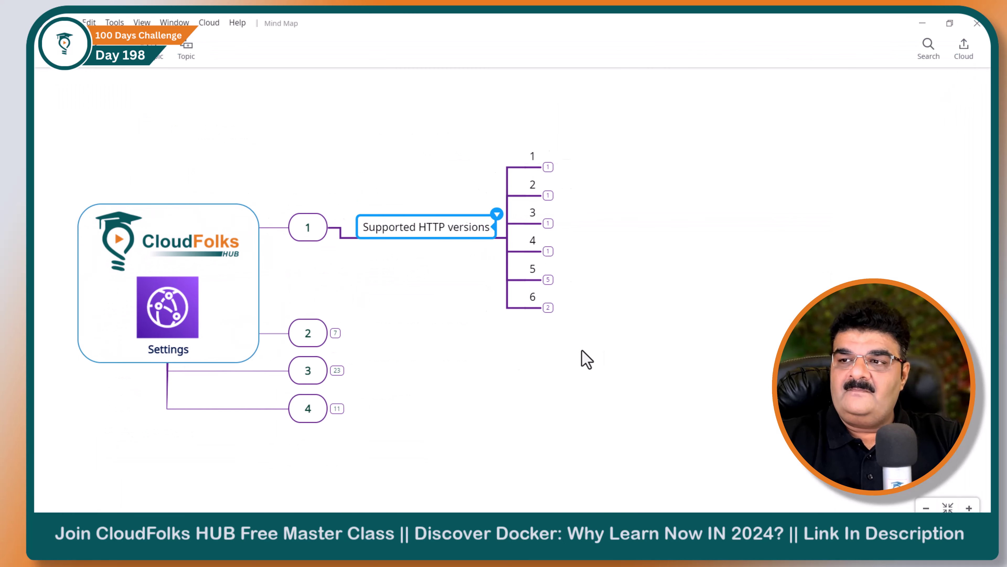
left_click(362, 173)
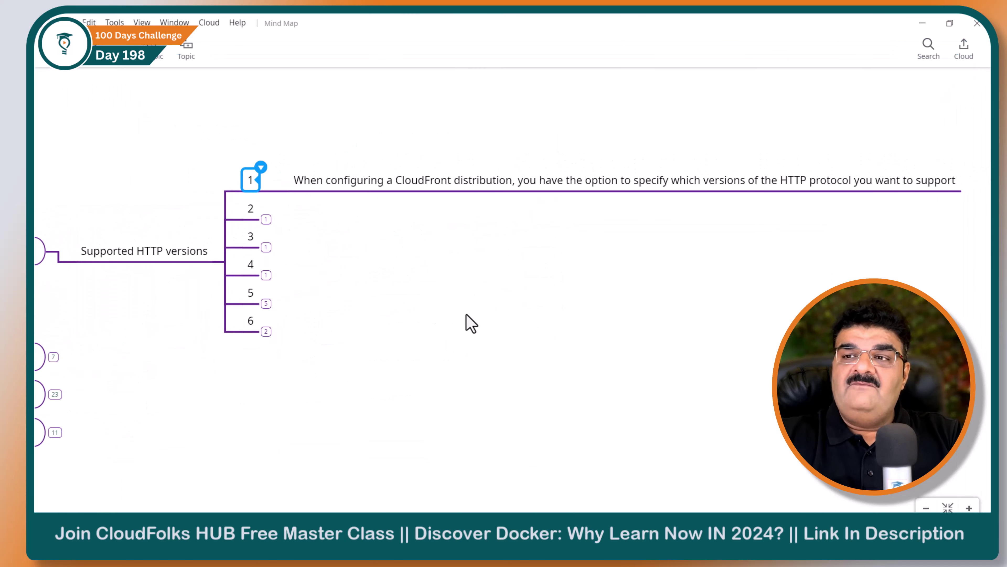
left_click(482, 184)
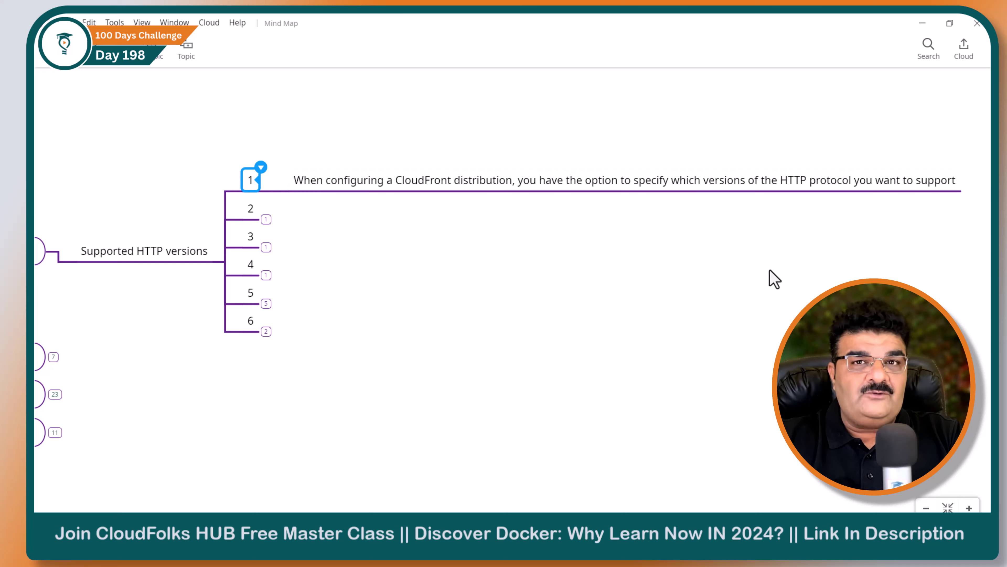
Compare the console's supported HTTP versions options with the mind map notes, expanding points 2, 3 and 4.
key("alt+Tab")
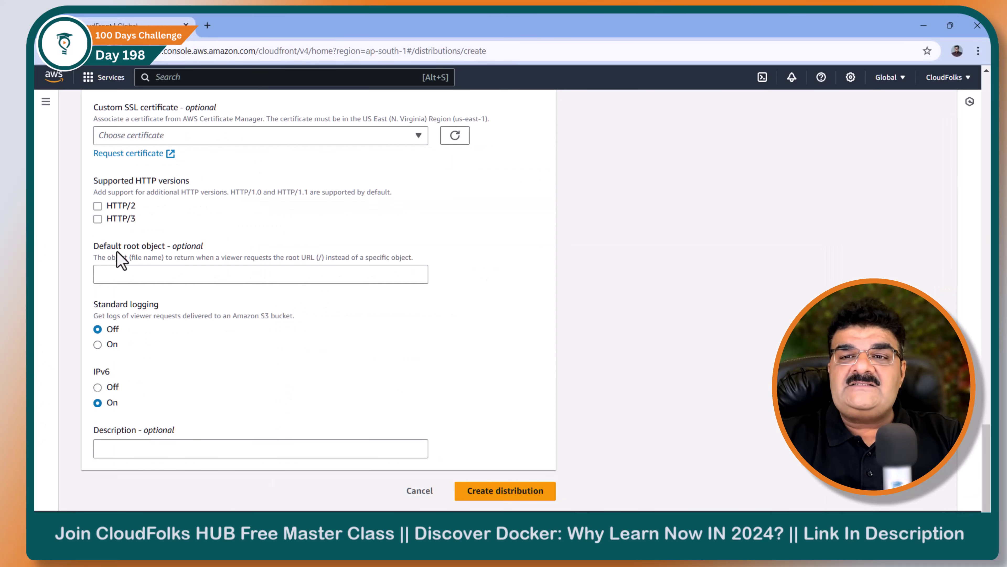
left_click(923, 26)
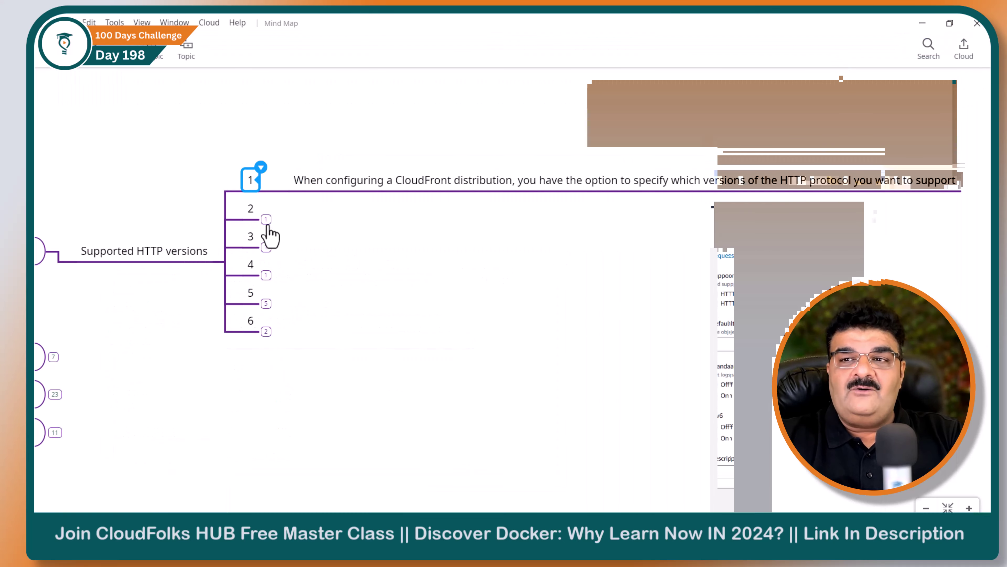
left_click(265, 220)
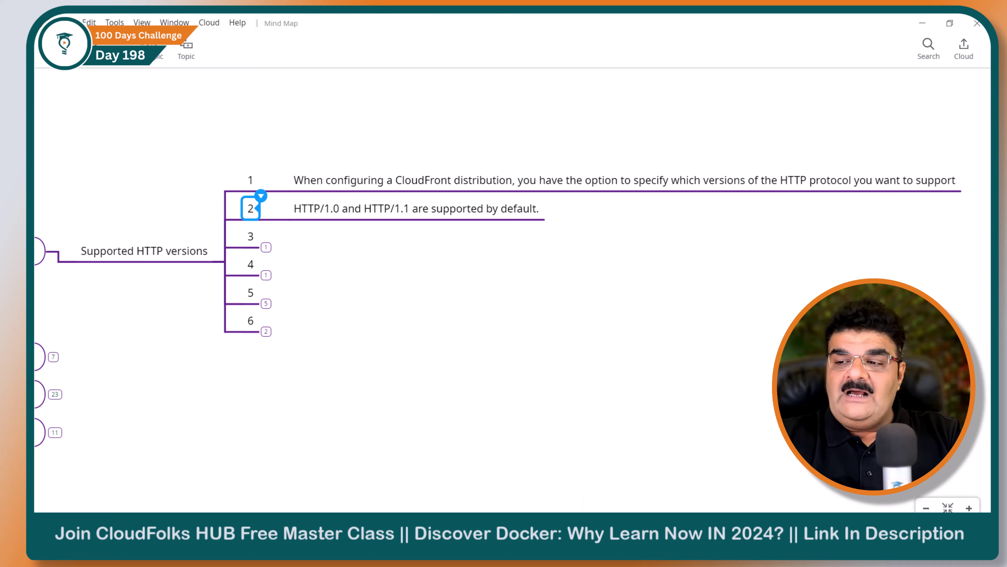
key("alt+Tab")
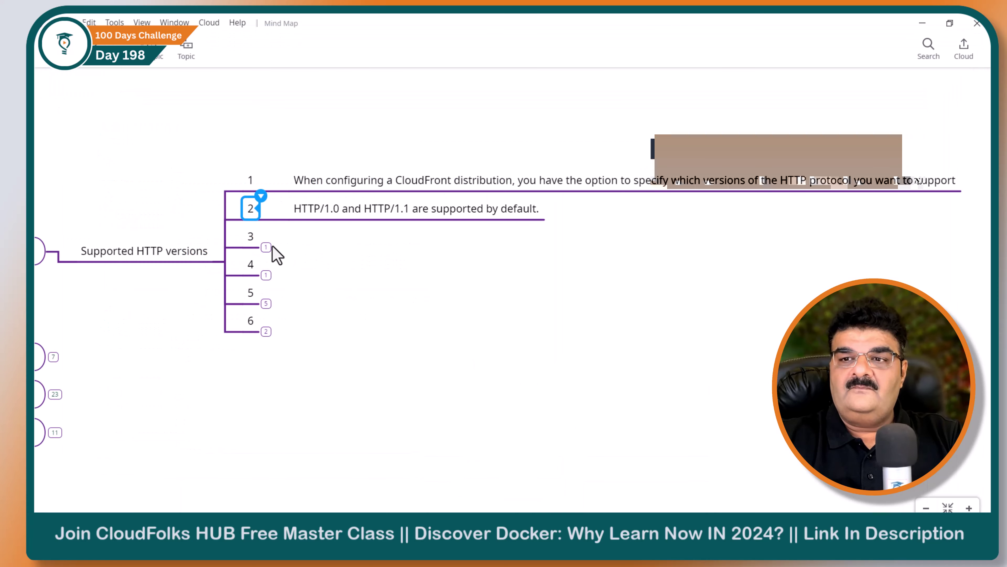
left_click(262, 242)
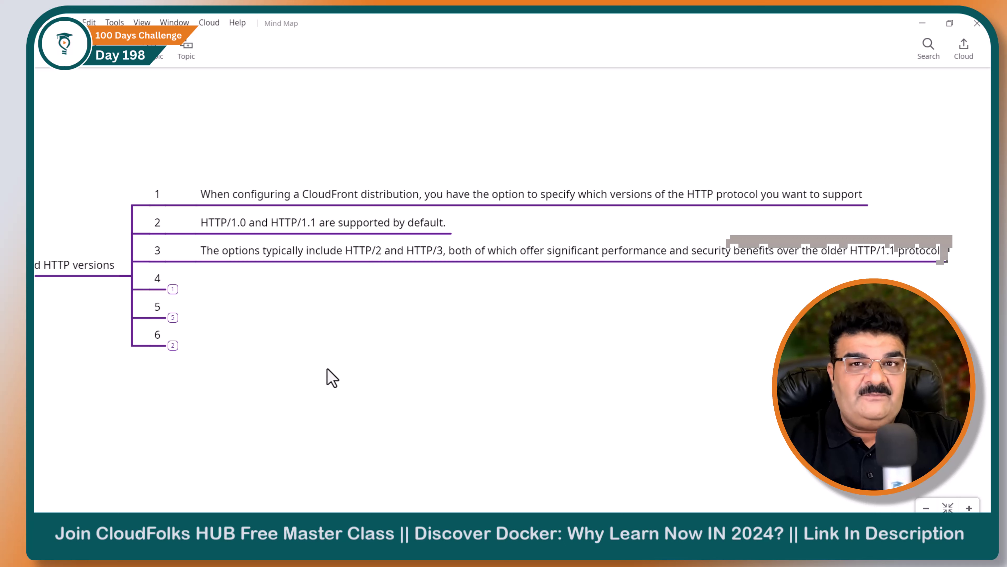
left_click(172, 289)
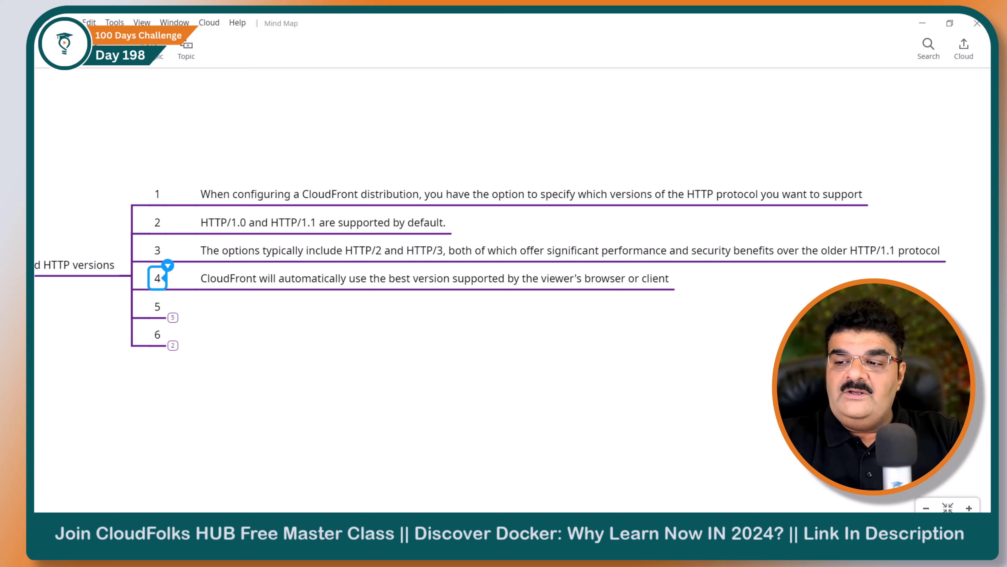
Check the HTTP/2 and HTTP/3 options in the console against the mind map, expanding point 5 and the first HTTP/2 note.
key("alt+Tab")
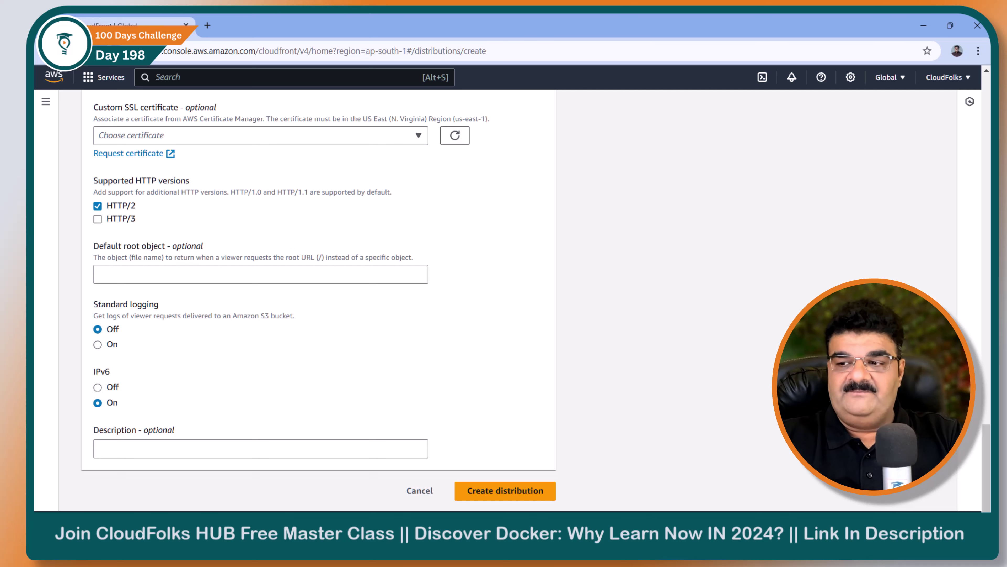
key("alt+Tab")
double_click(173, 328)
type("HTTP/2")
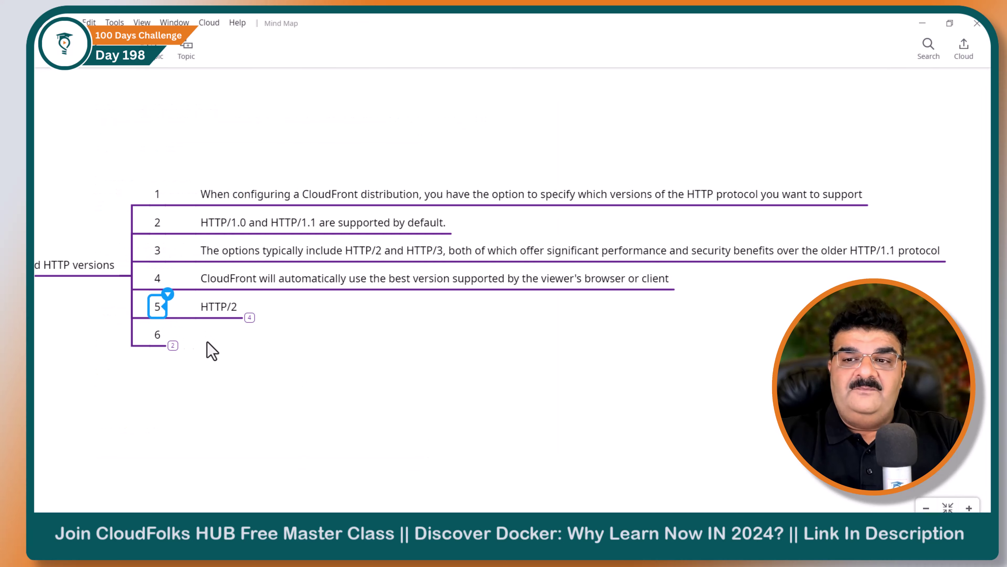
left_click(250, 318)
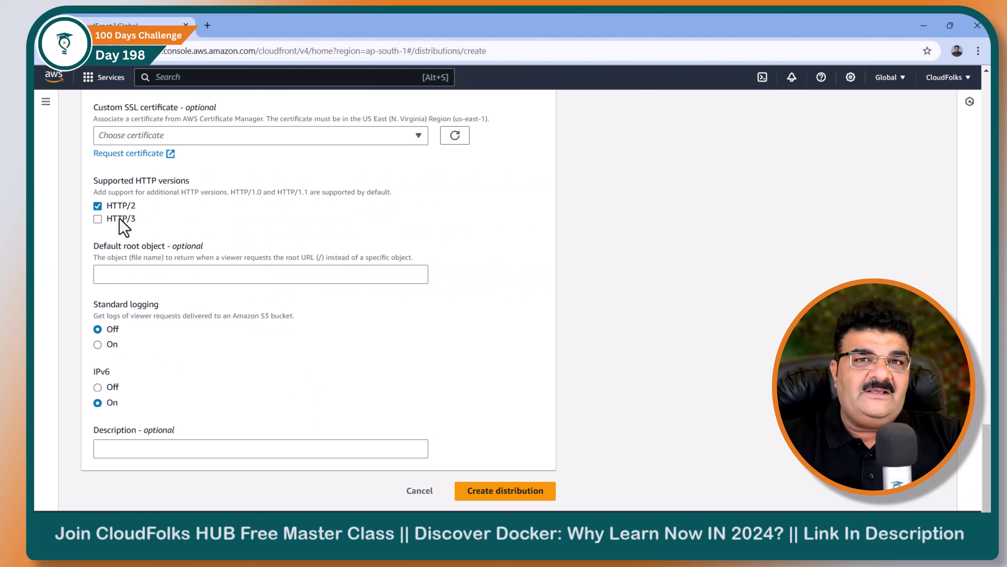
left_click(922, 26)
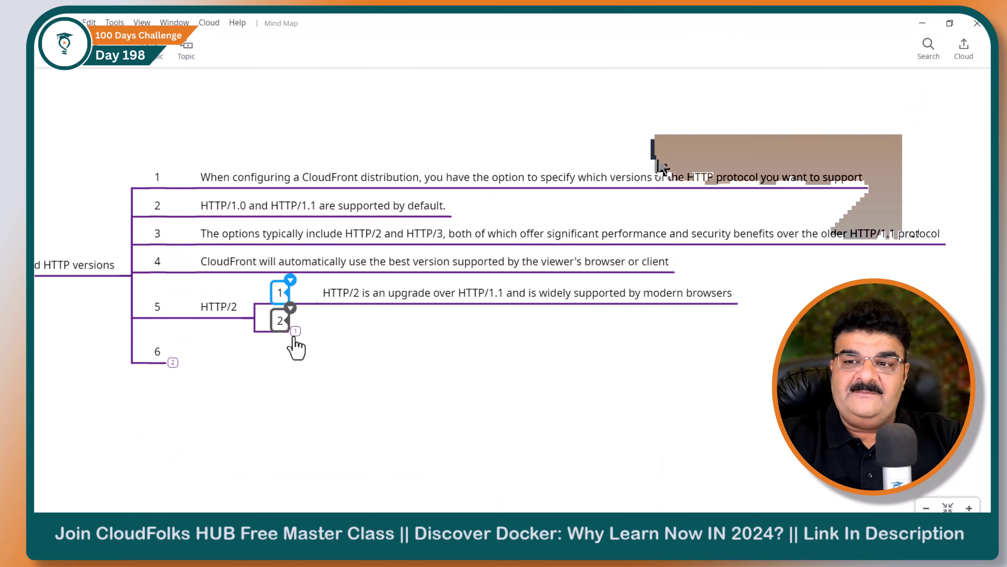